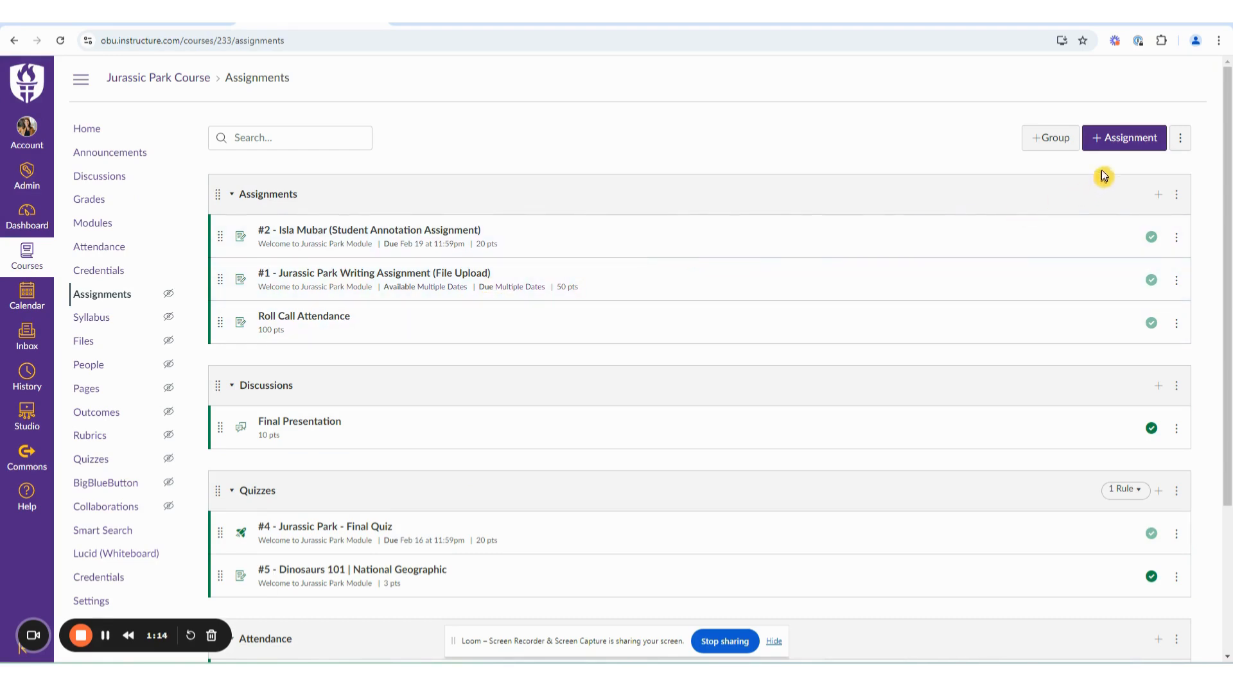
# Create a new assignment in the Jurassic Park Course and name it "Week 1 Test Review".
pyautogui.click(1126, 142)
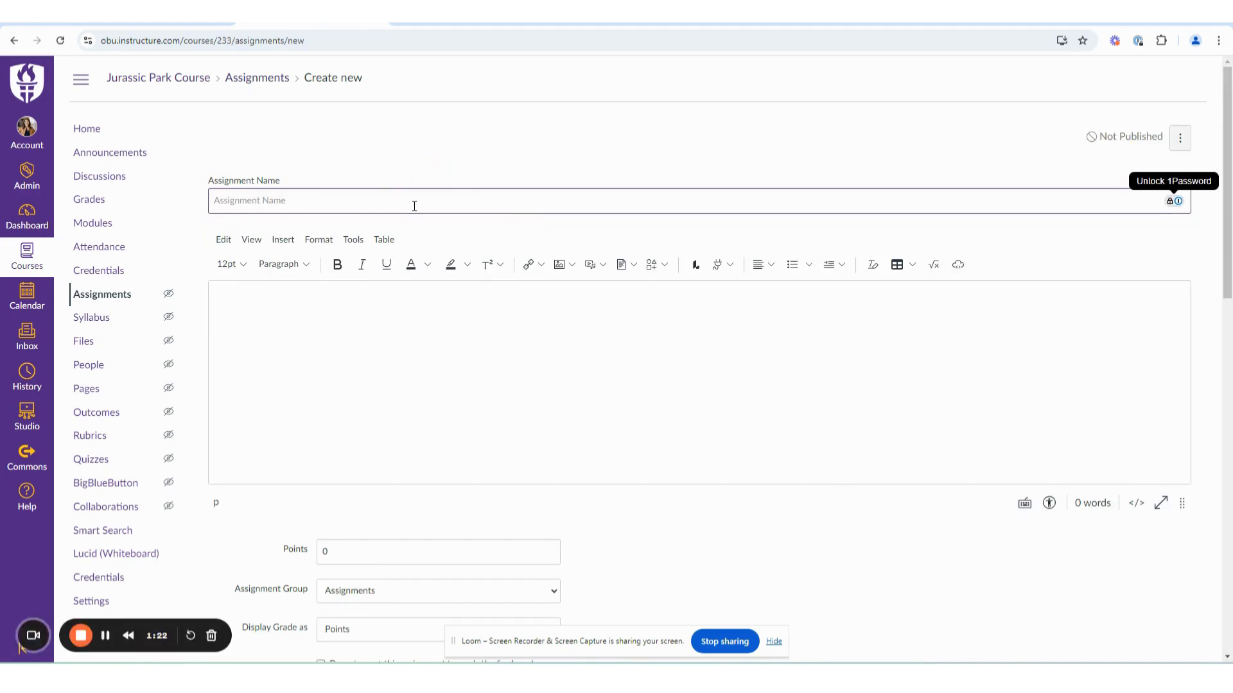
pyautogui.write('Week')
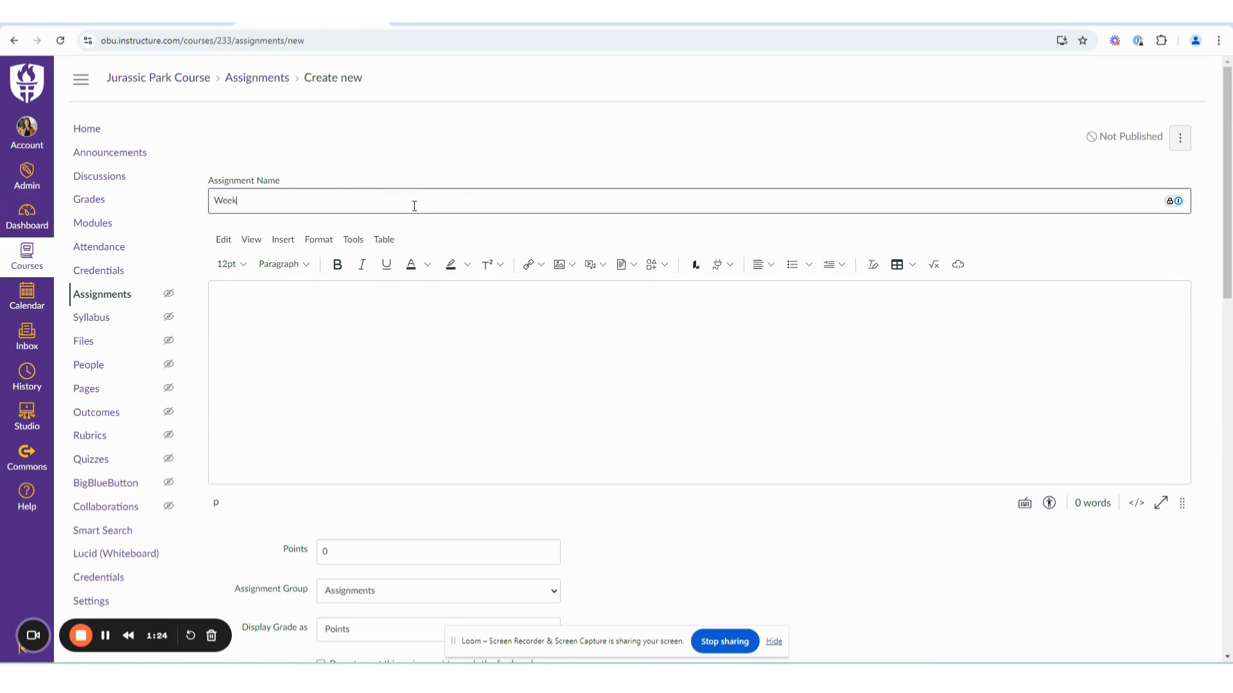
pyautogui.write(' 1 Test Review')
# Enter "REVIEW for Week 1 Test" as the first line of the assignment description.
pyautogui.click(289, 320)
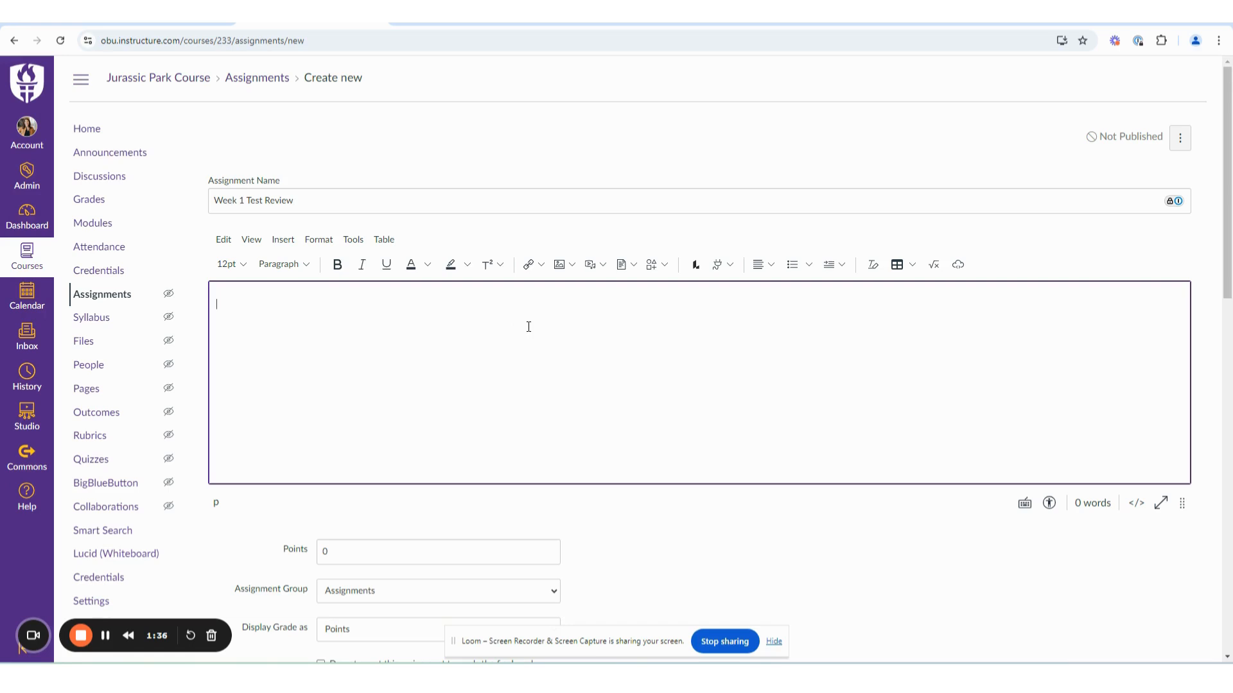
pyautogui.write('REVIEW for Week 1 Test')
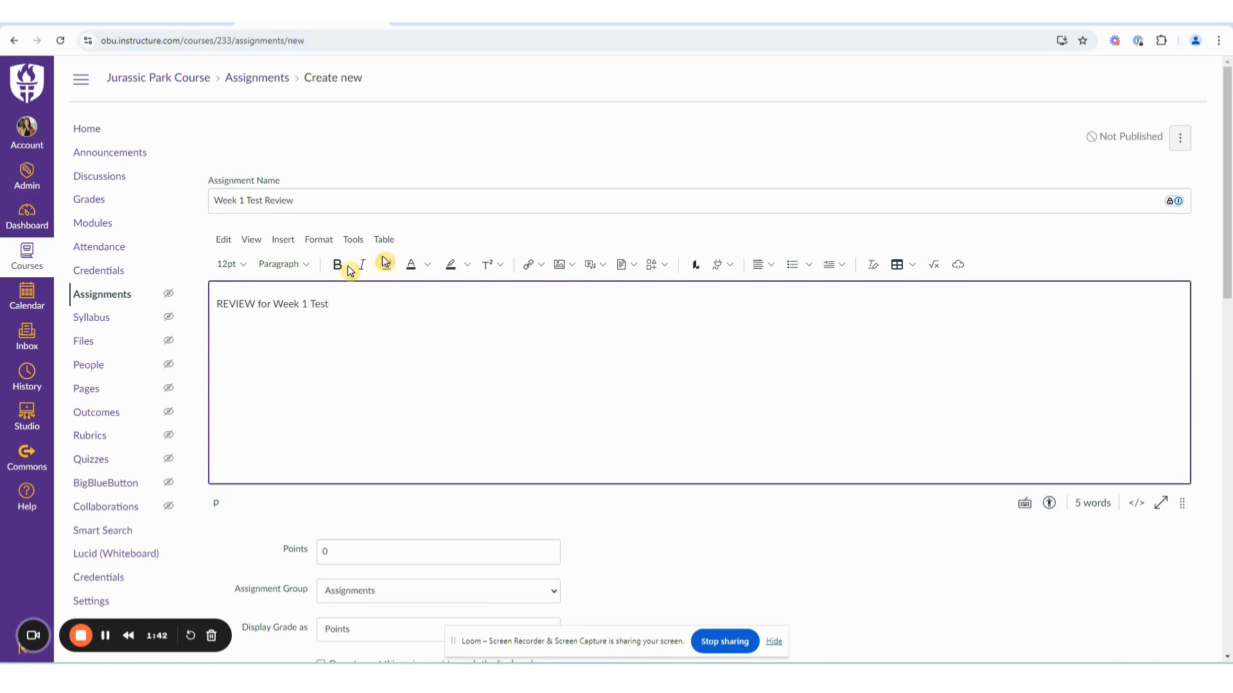
# Format the "REVIEW for Week 1 Test" line as bold 14pt text.
pyautogui.moveTo(325, 305); pyautogui.dragTo(194, 308)
pyautogui.click(231, 264)
pyautogui.click(244, 350)
pyautogui.click(337, 264)
# Add the line "Please see handout in class" below the heading, separated by a blank line.
pyautogui.click(377, 308)
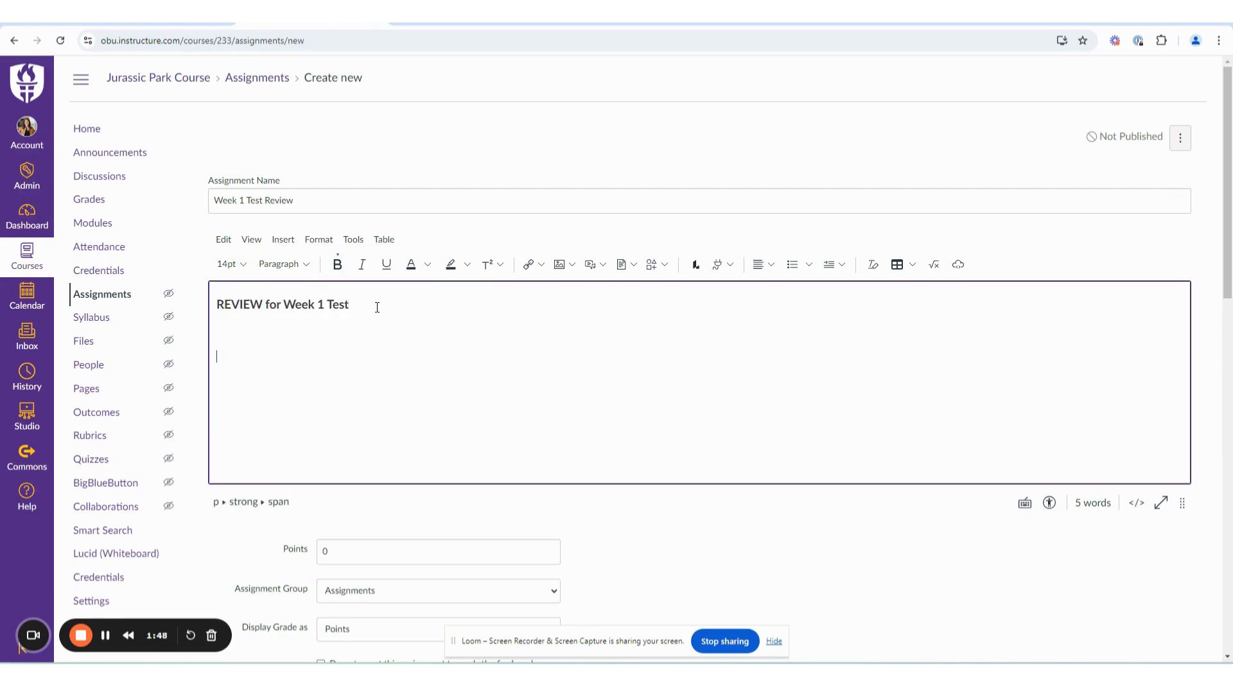
pyautogui.press('Return')
pyautogui.press('Return')
pyautogui.write('Please seee')
pyautogui.press('BackSpace')
pyautogui.write('handout in class')
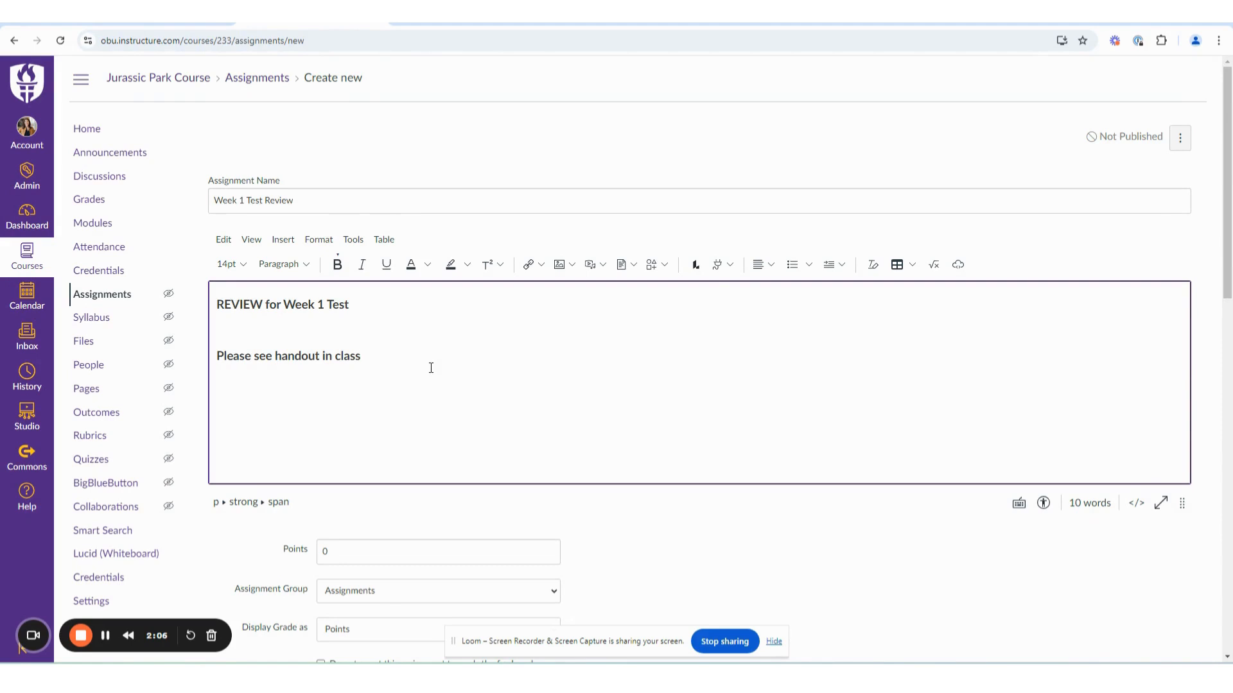
# Set the assignment to 100 points in the Assignments group, with the grade displayed as Points.
pyautogui.scroll(-2, 431, 368)
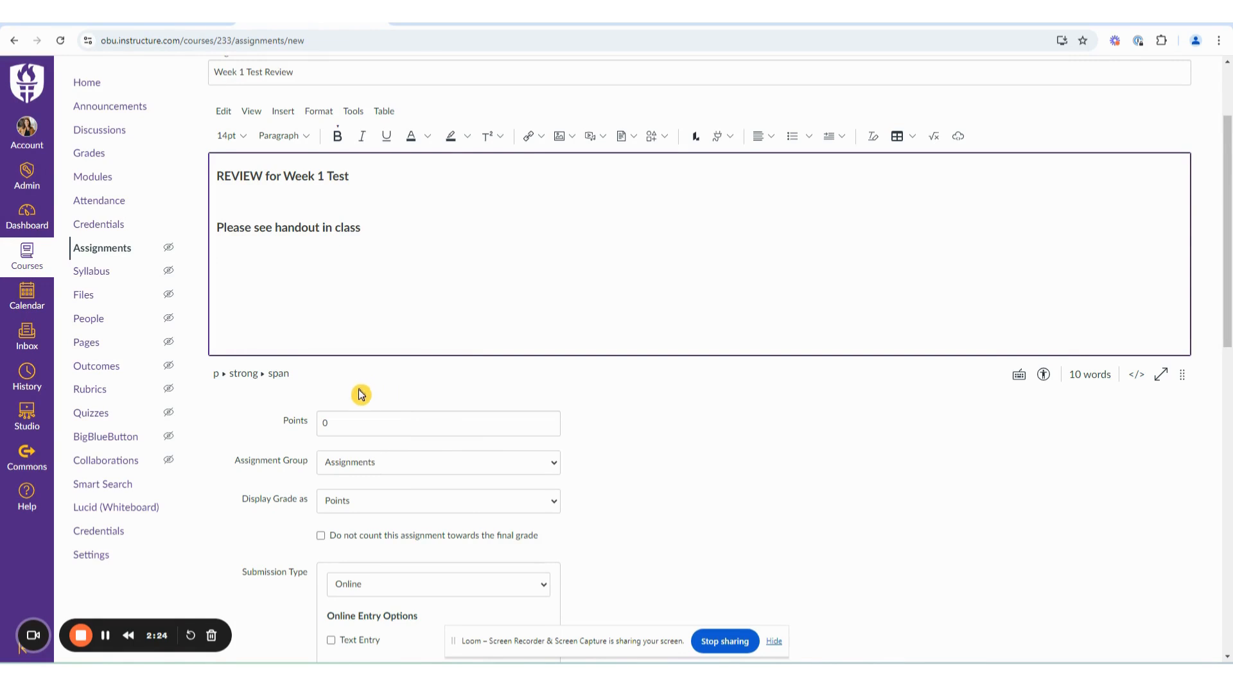
pyautogui.click(325, 424)
pyautogui.write('100')
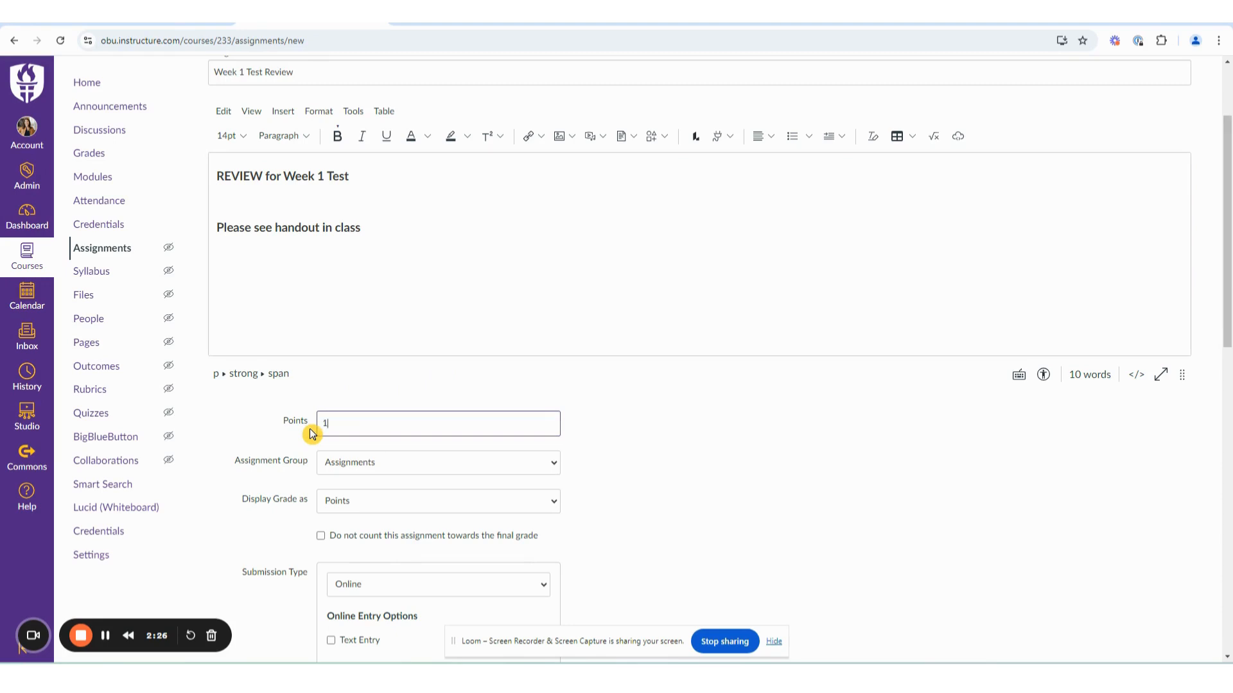
pyautogui.click(412, 465)
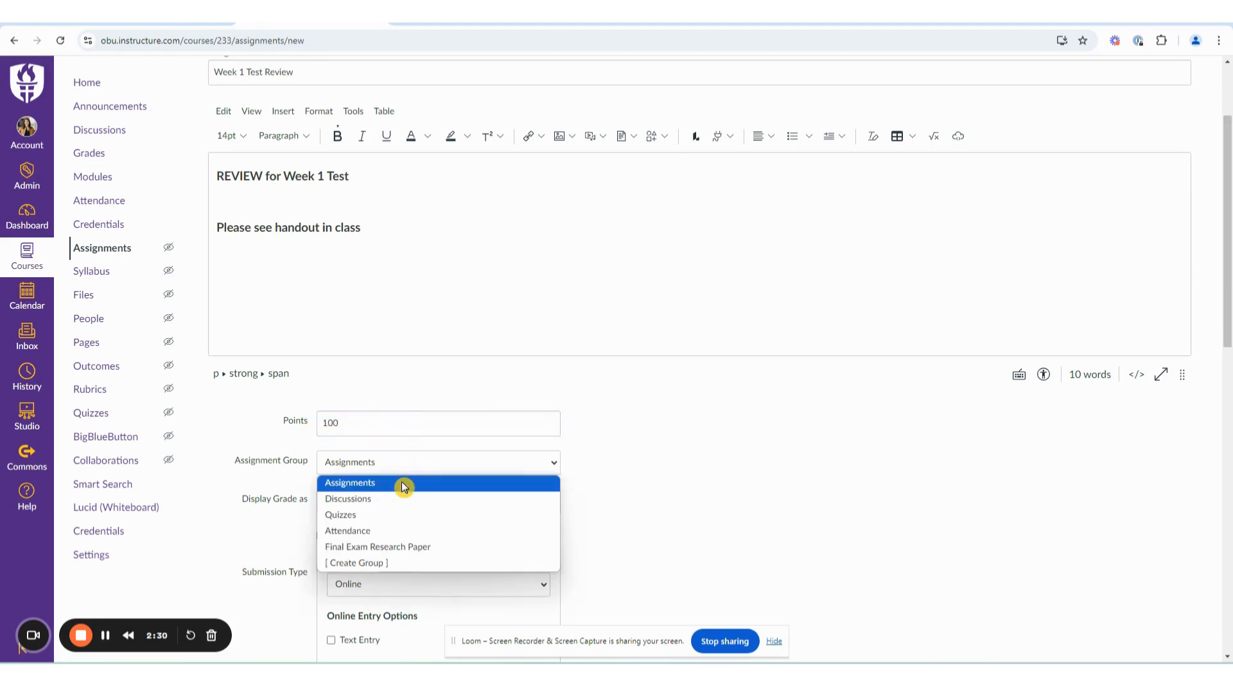
pyautogui.click(403, 485)
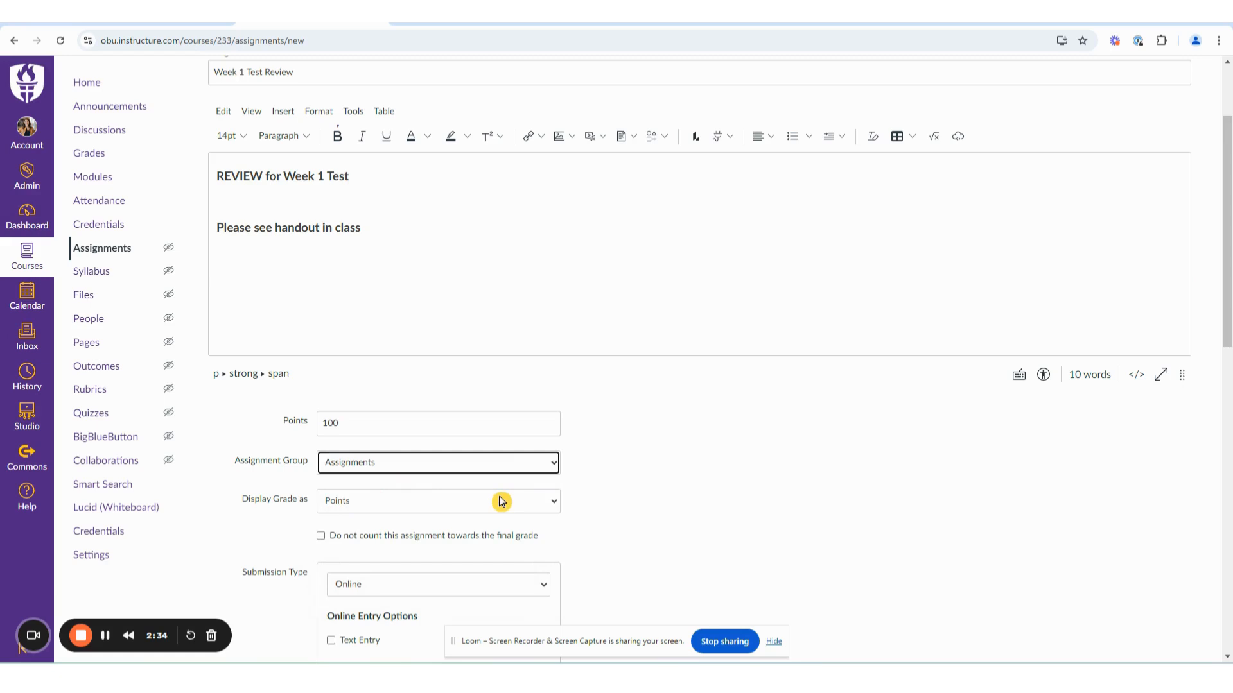
pyautogui.click(533, 506)
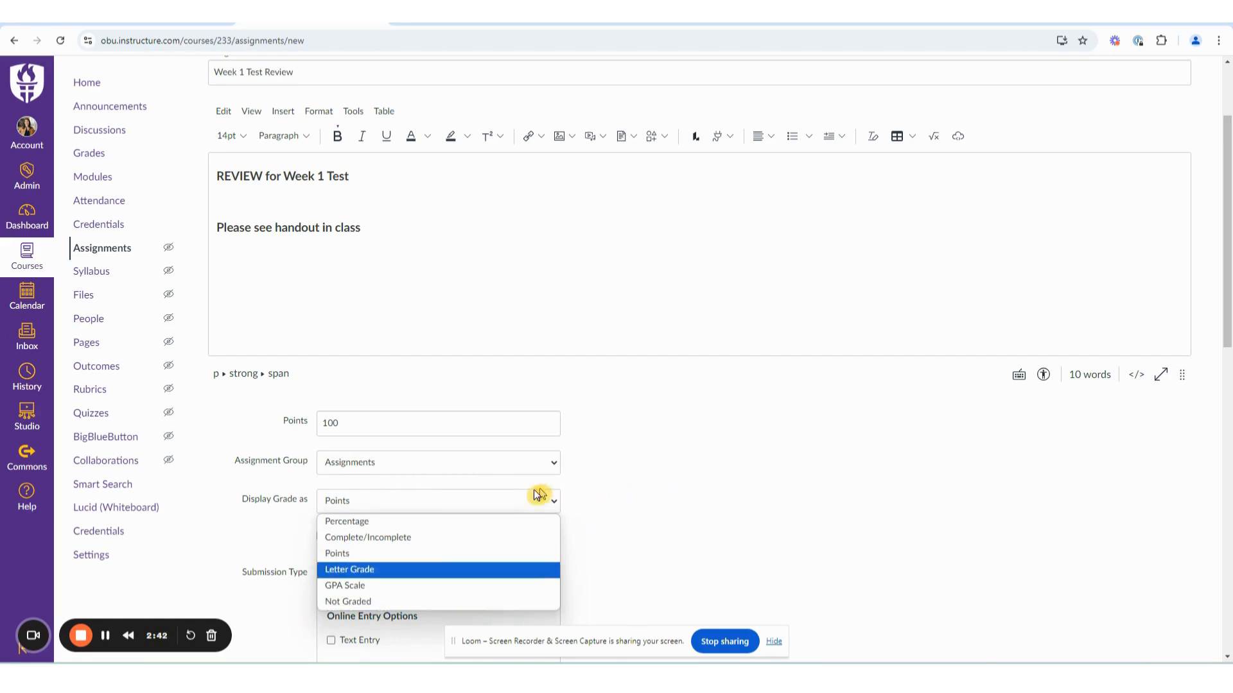
pyautogui.click(429, 554)
# Set the submission type to On Paper and review the other submission type options.
pyautogui.scroll(-3, 583, 518)
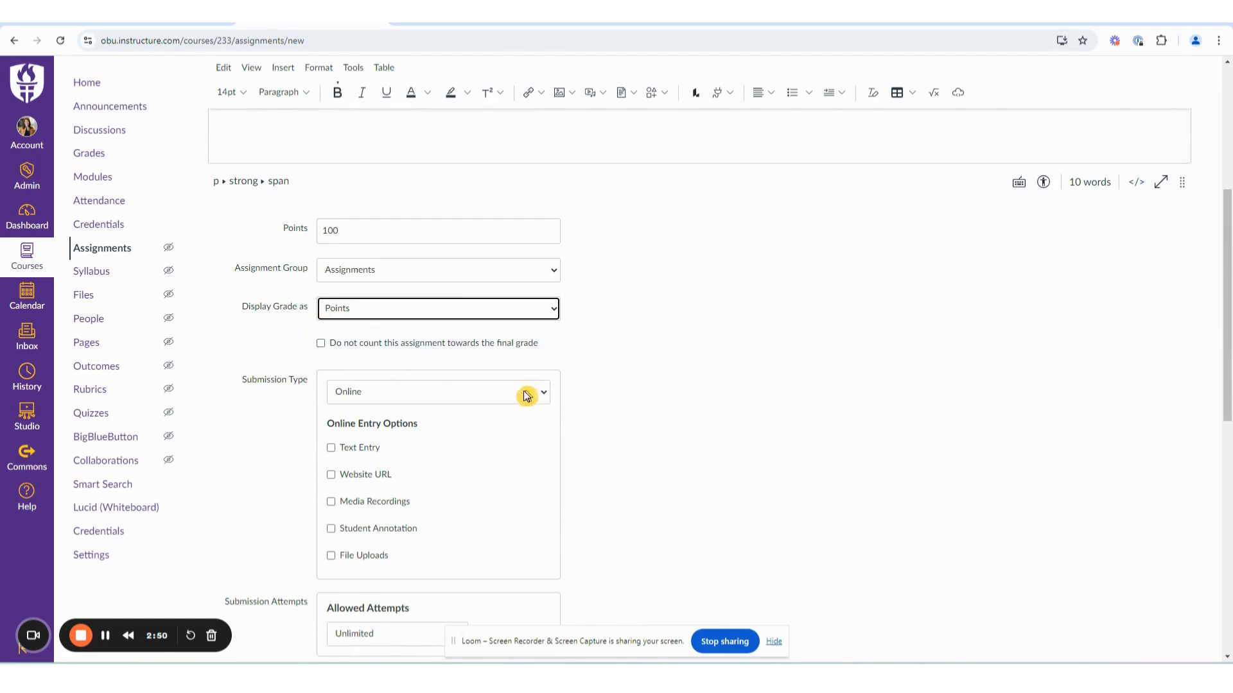
pyautogui.click(443, 393)
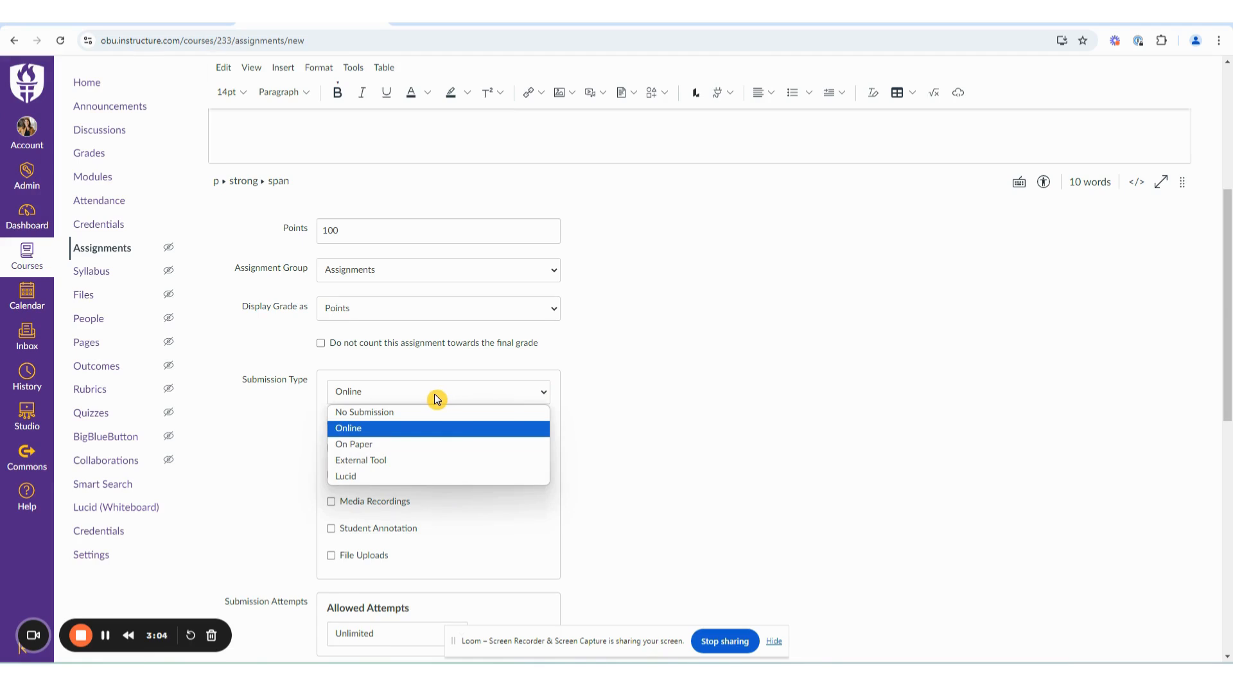
pyautogui.click(361, 445)
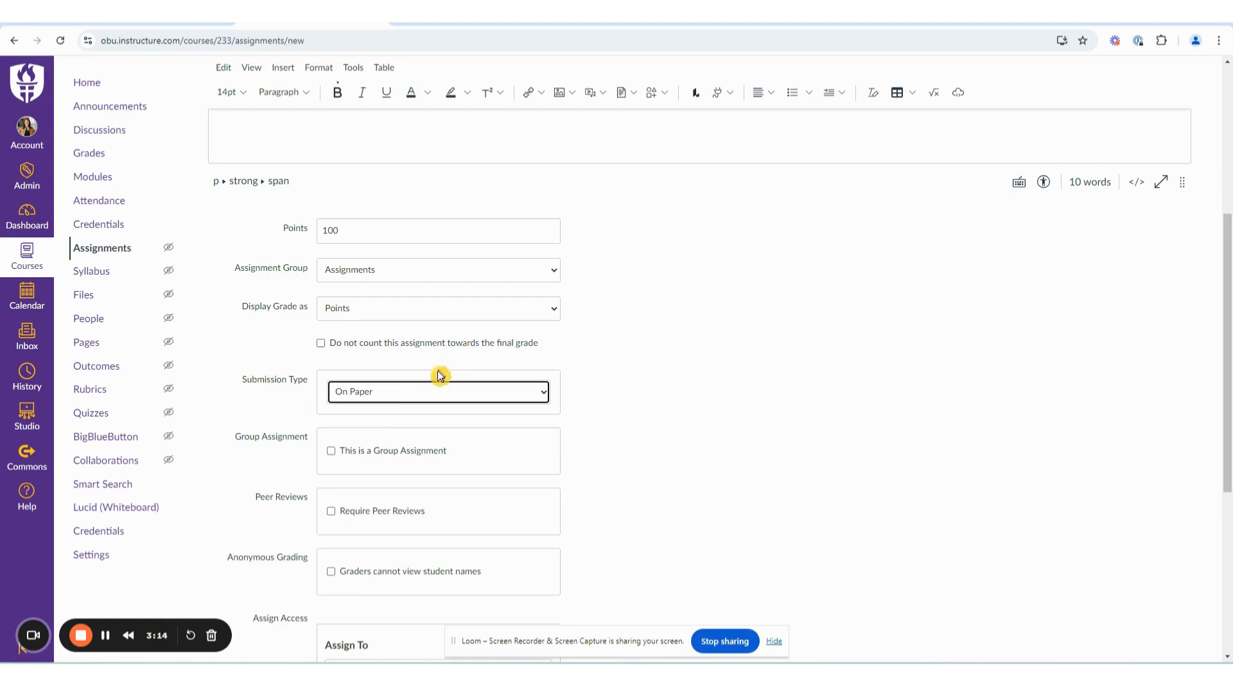
pyautogui.click(430, 396)
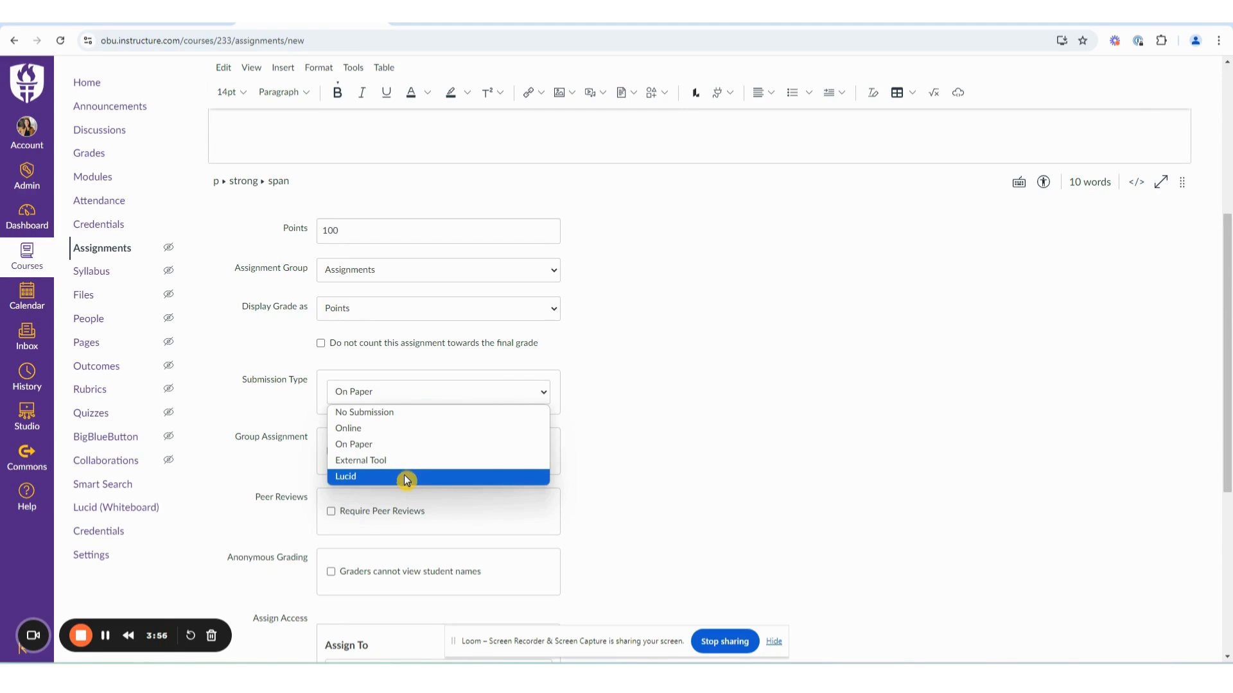
pyautogui.click(618, 496)
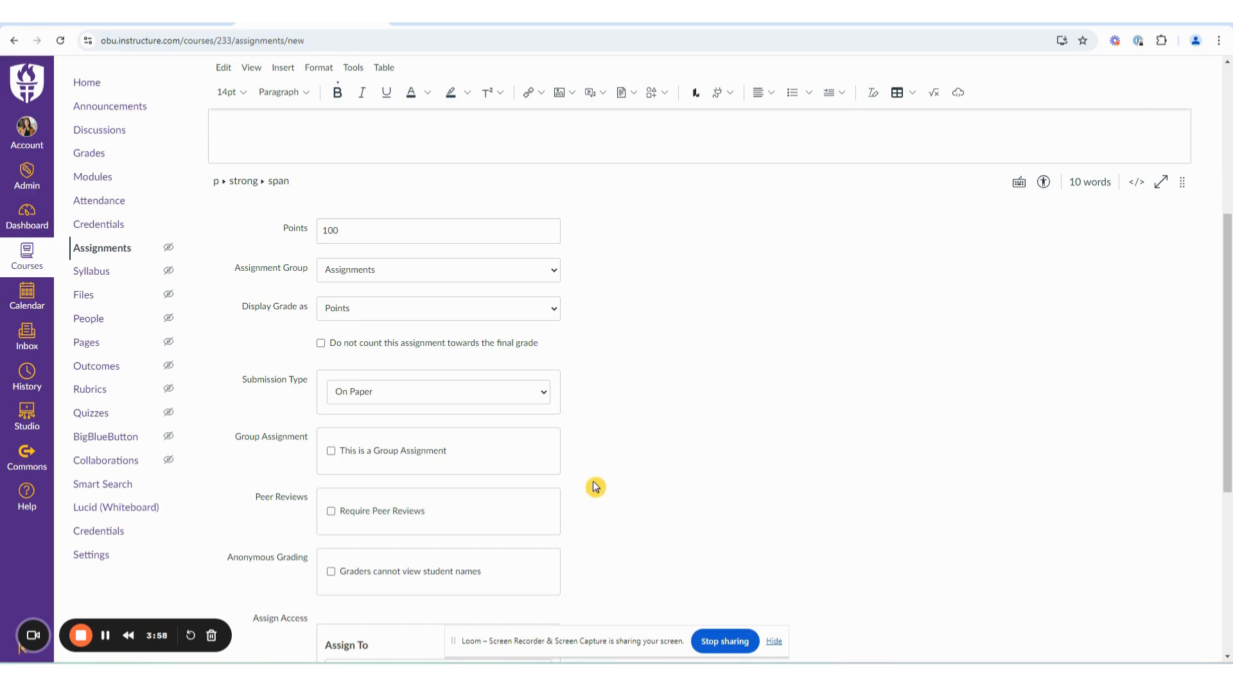
# Keep the assignment assigned to Everyone and set its due date to Oct 21, 2024.
pyautogui.scroll(-2, 594, 488)
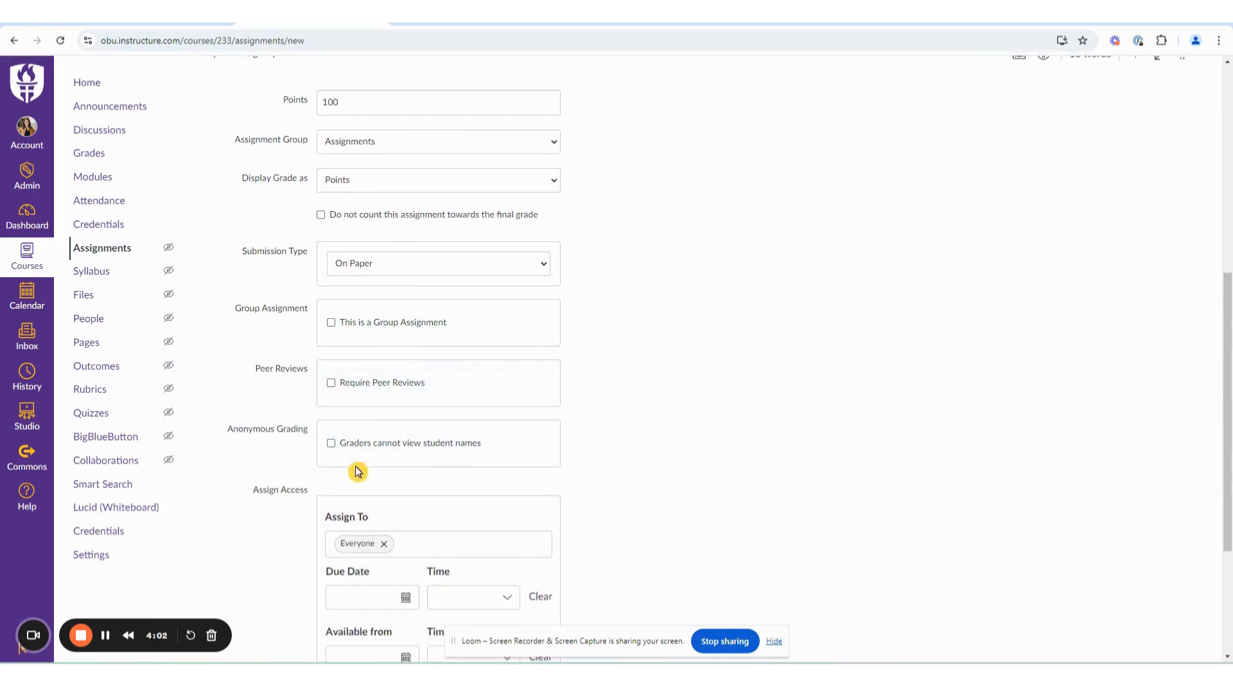
pyautogui.scroll(-3, 405, 477)
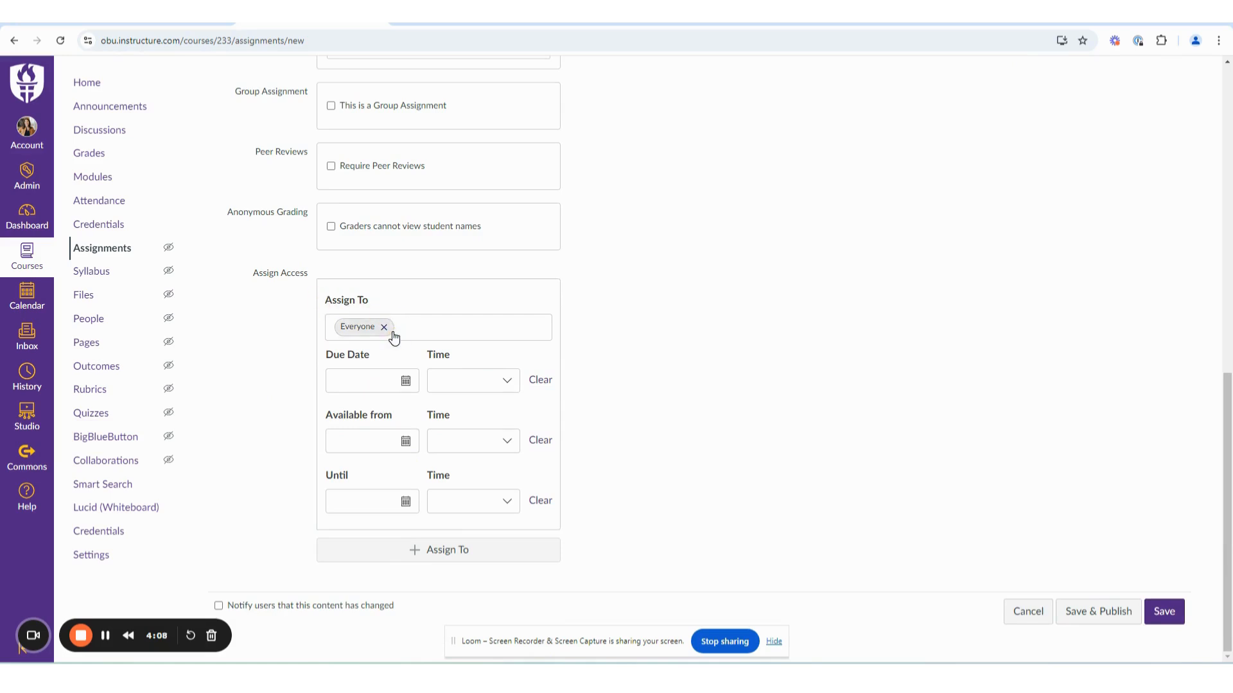
pyautogui.click(427, 329)
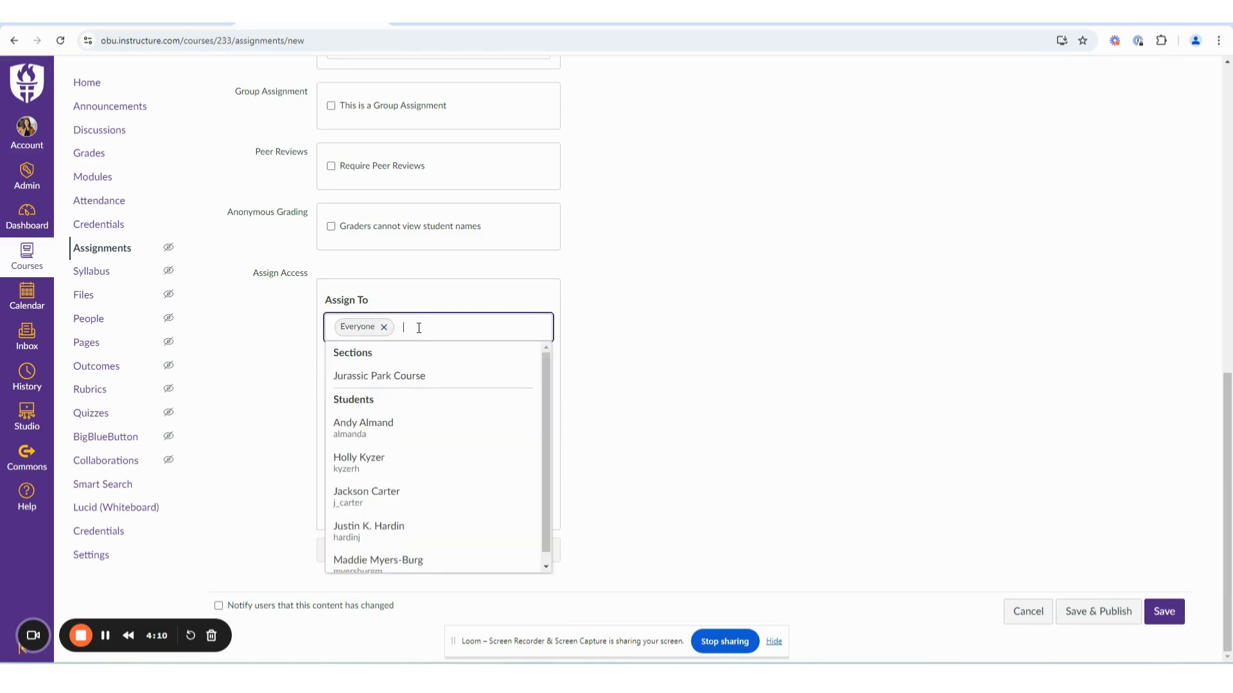
pyautogui.click(607, 329)
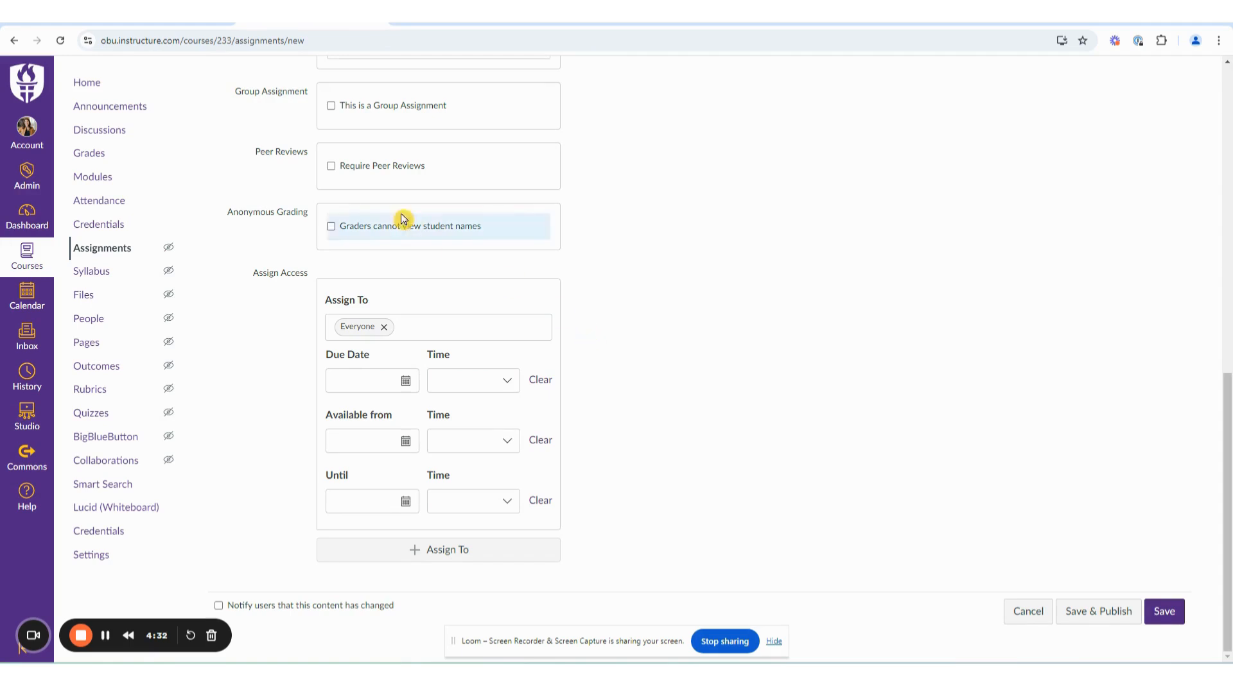
pyautogui.click(406, 382)
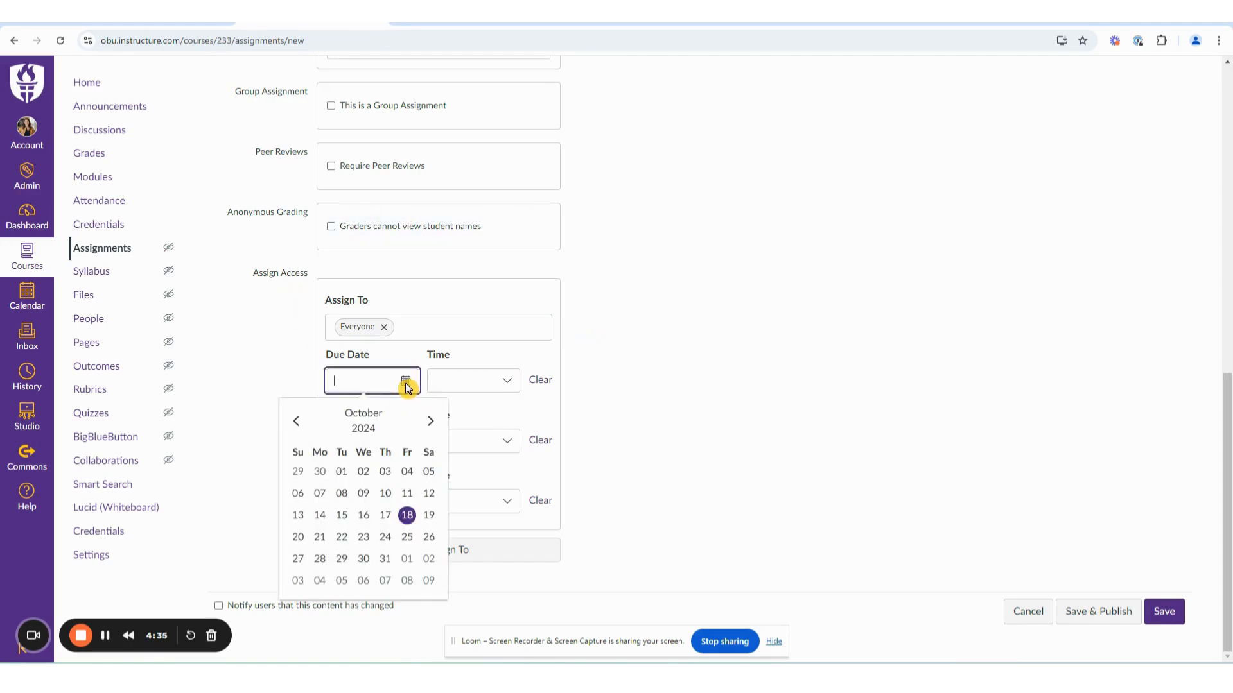
pyautogui.click(320, 538)
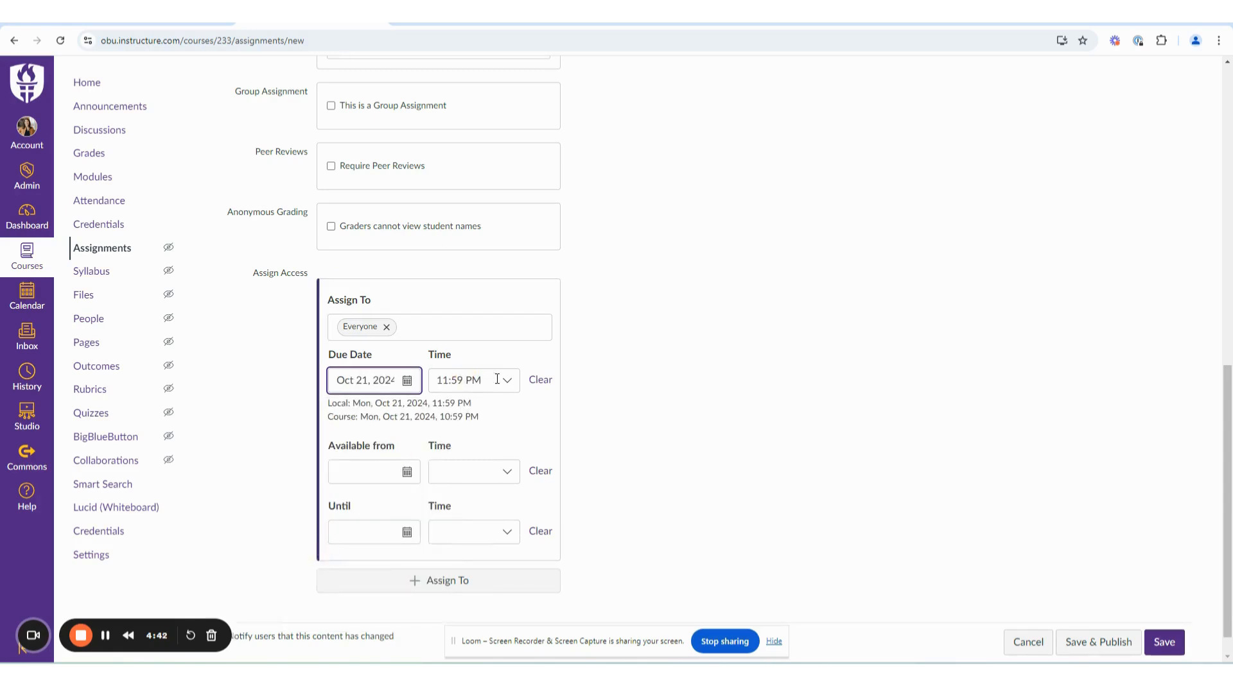
# Save the assignment unpublished, leaving the availability dates empty and the change notification to users off.
pyautogui.click(408, 473)
pyautogui.scroll(-1, 822, 486)
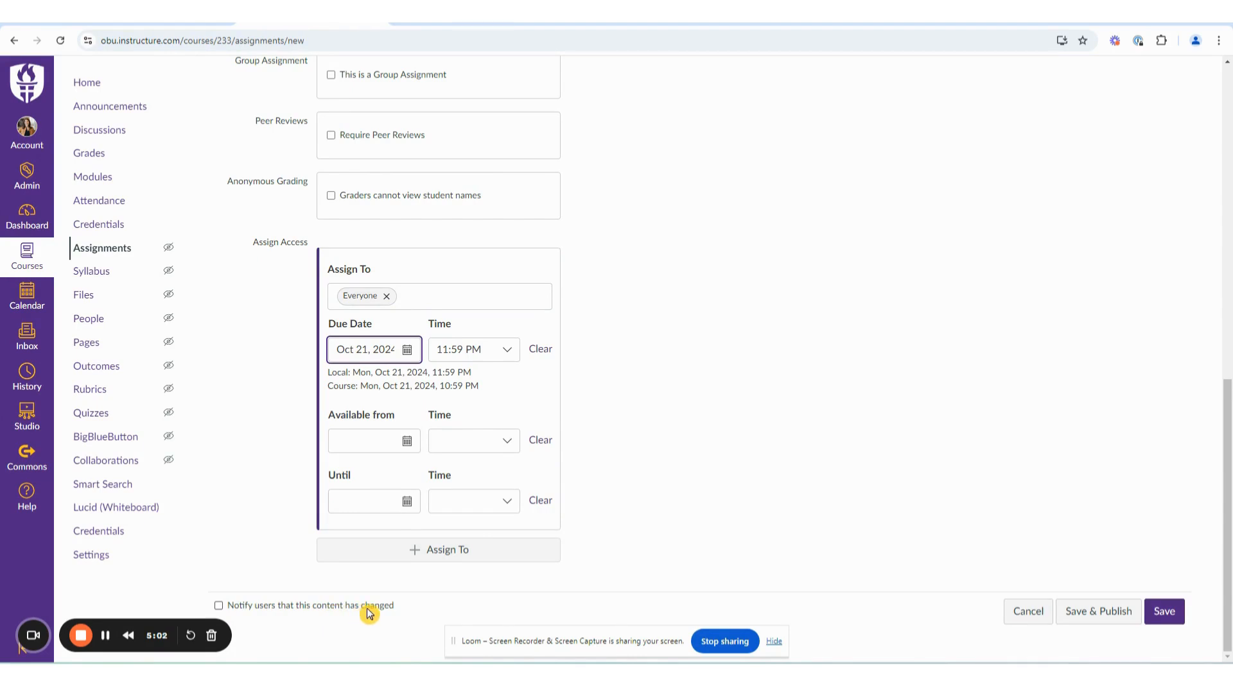
pyautogui.click(218, 607)
pyautogui.click(218, 609)
pyautogui.click(1166, 613)
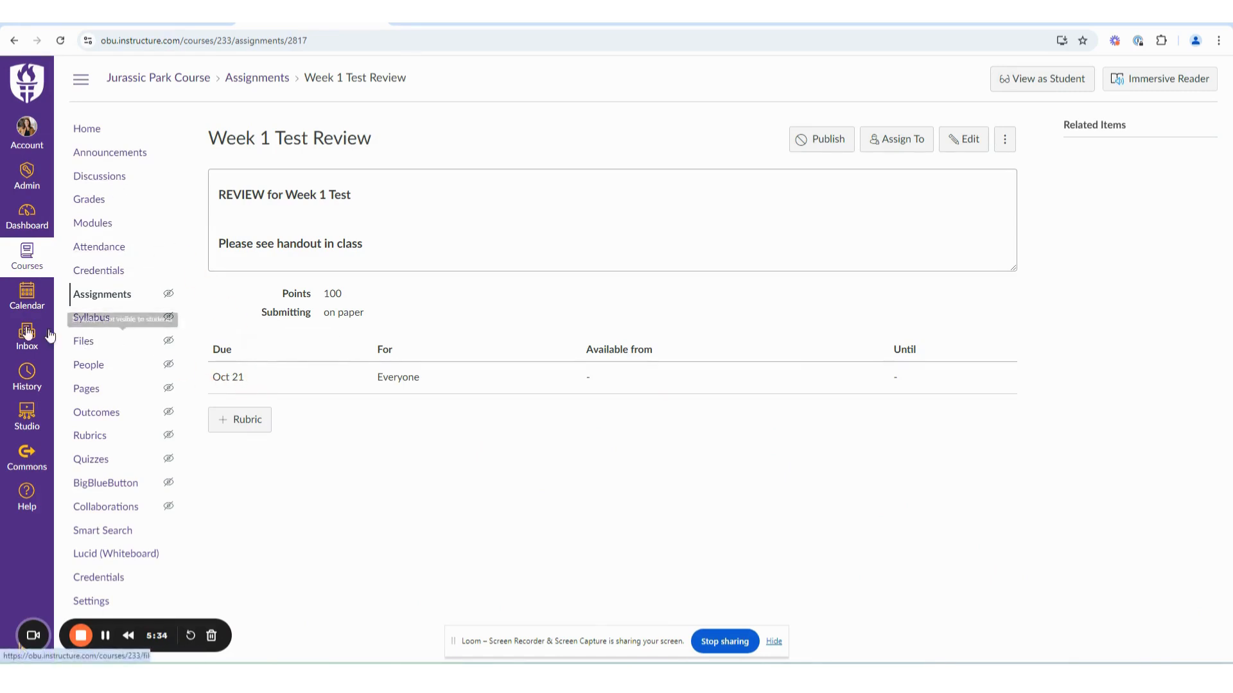
# Check the new assignment in the calendar, and go back to the Jurassic Park Course assignments list to find it.
pyautogui.click(26, 297)
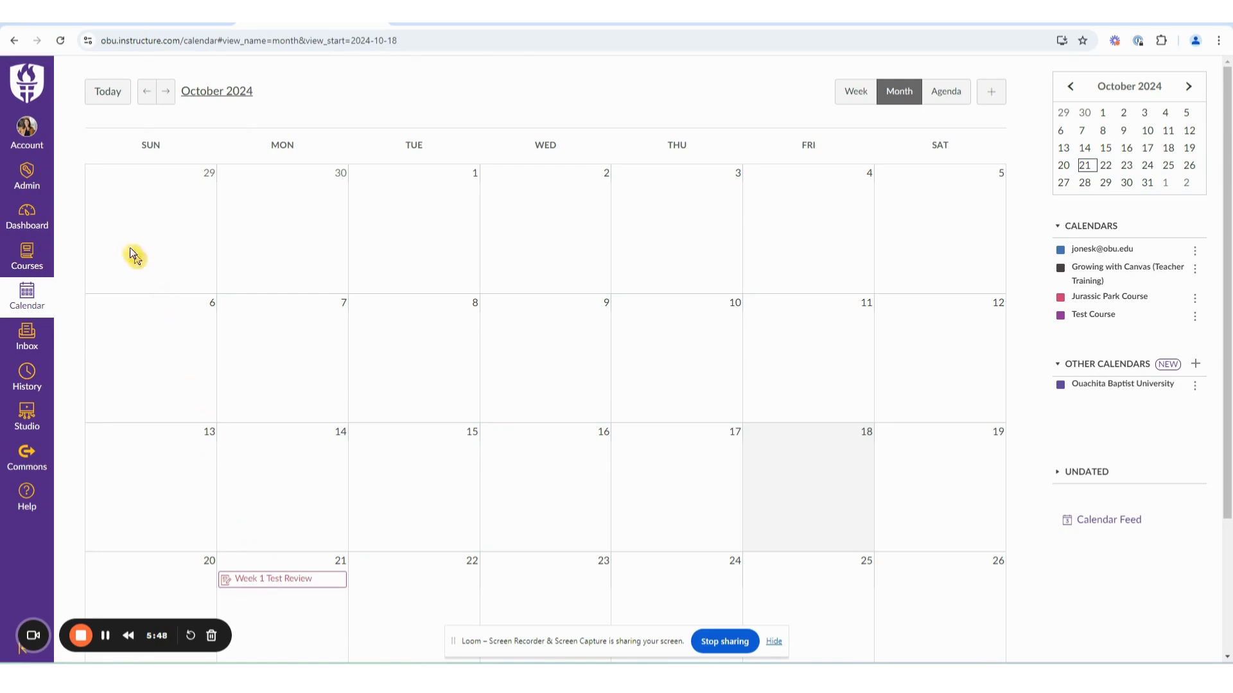
pyautogui.click(36, 264)
pyautogui.click(82, 249)
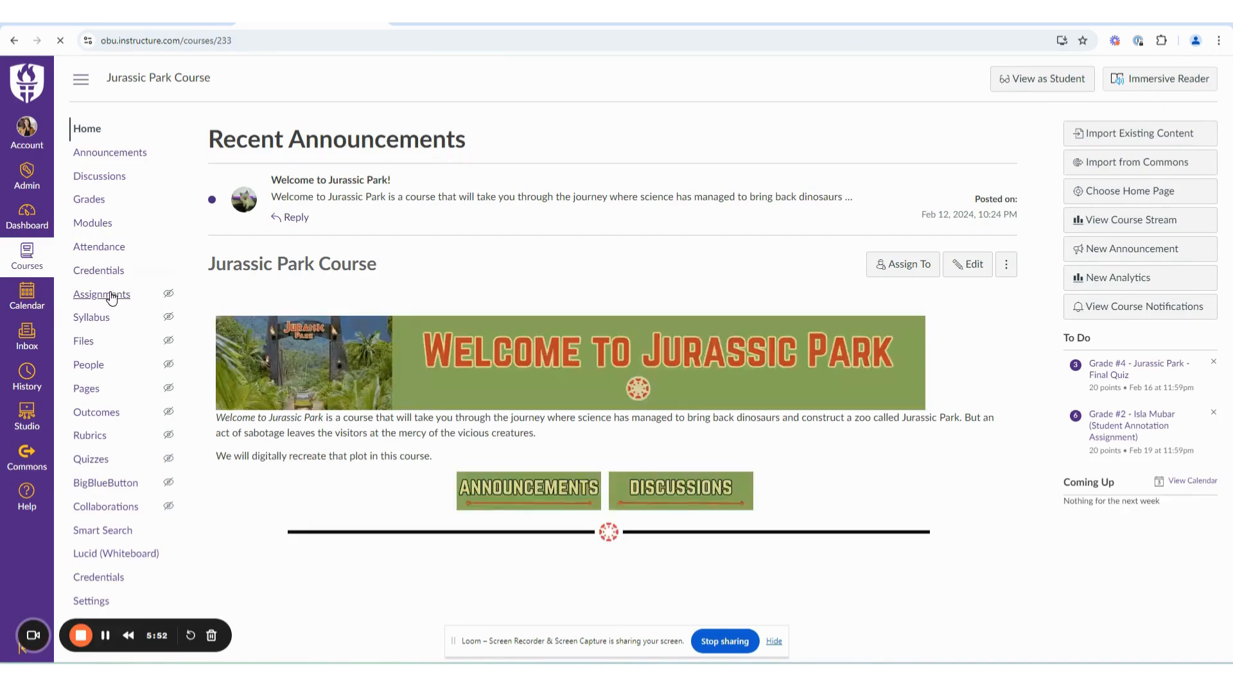
pyautogui.click(109, 295)
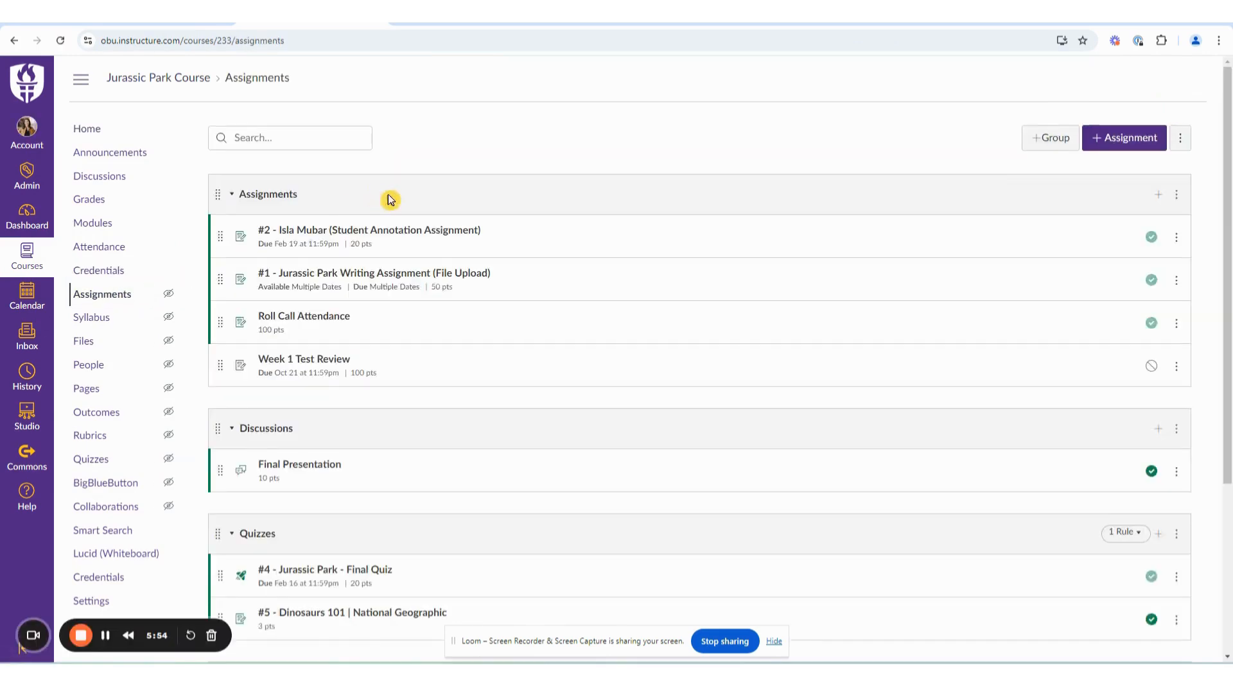
pyautogui.scroll(-1, 394, 407)
pyautogui.scroll(-3, 394, 407)
pyautogui.scroll(4, 394, 407)
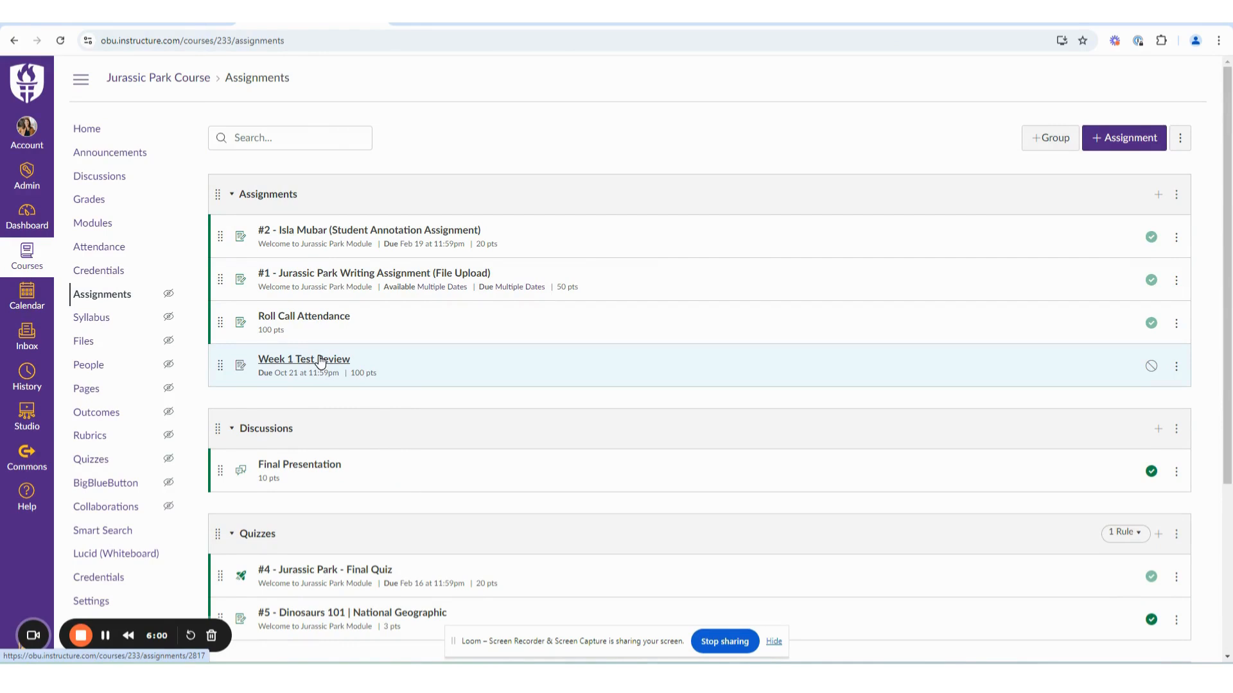
# Edit the Week 1 Test Review assignment, set its due date to Oct 28, 2024 and save it.
pyautogui.click(320, 363)
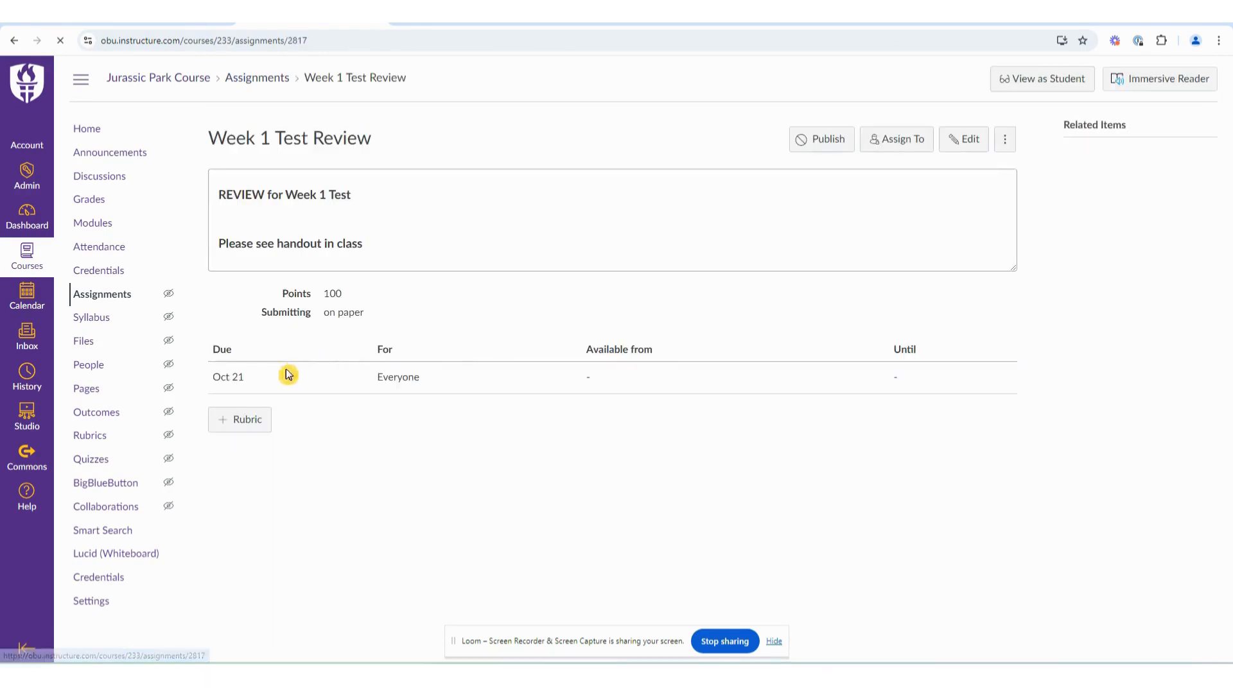
pyautogui.click(970, 142)
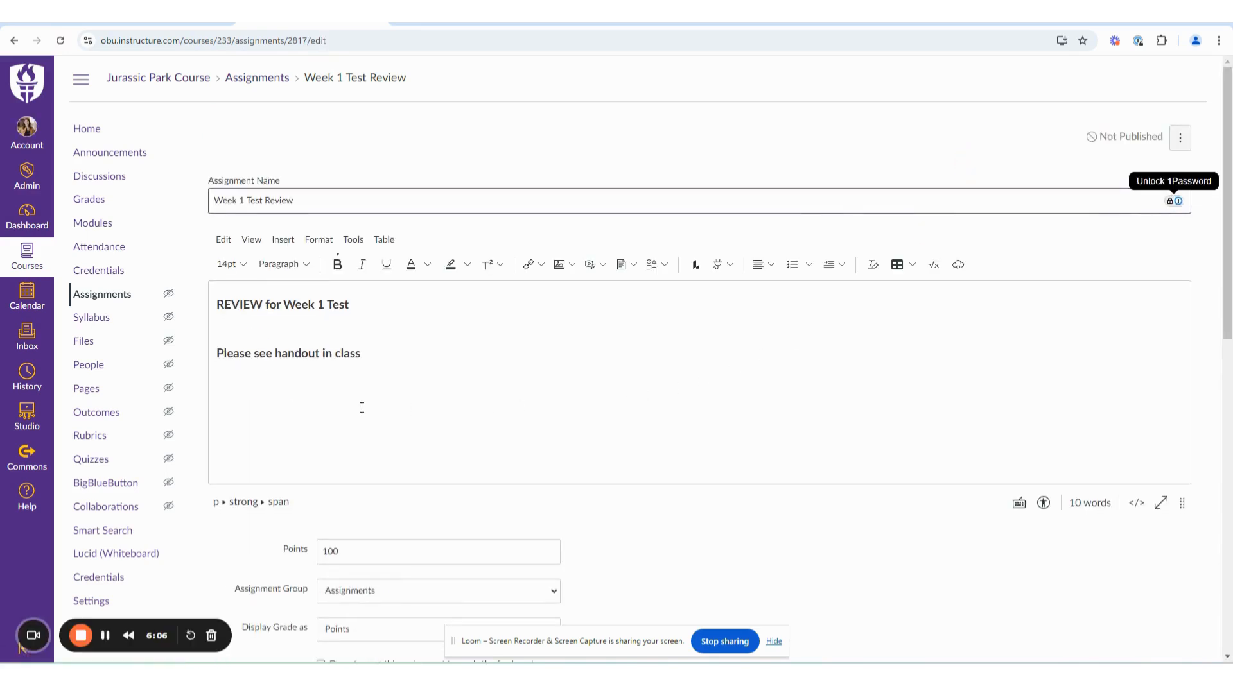
pyautogui.scroll(-7, 355, 413)
pyautogui.scroll(-3, 355, 413)
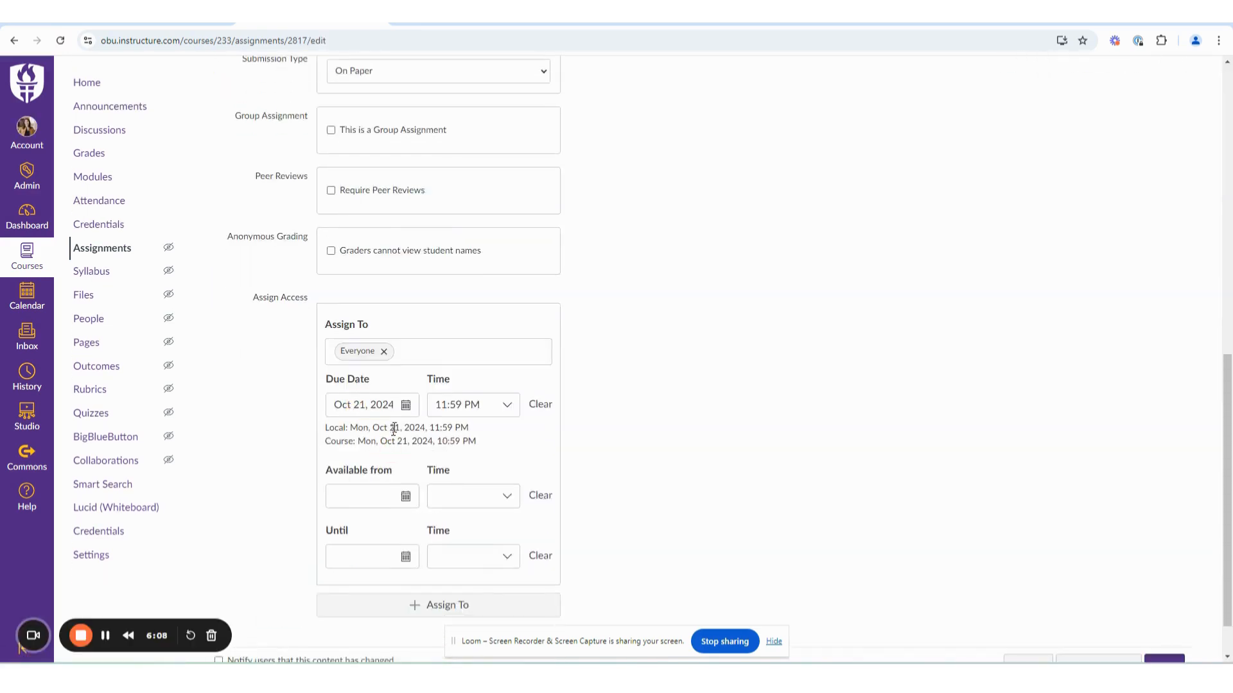
pyautogui.click(404, 402)
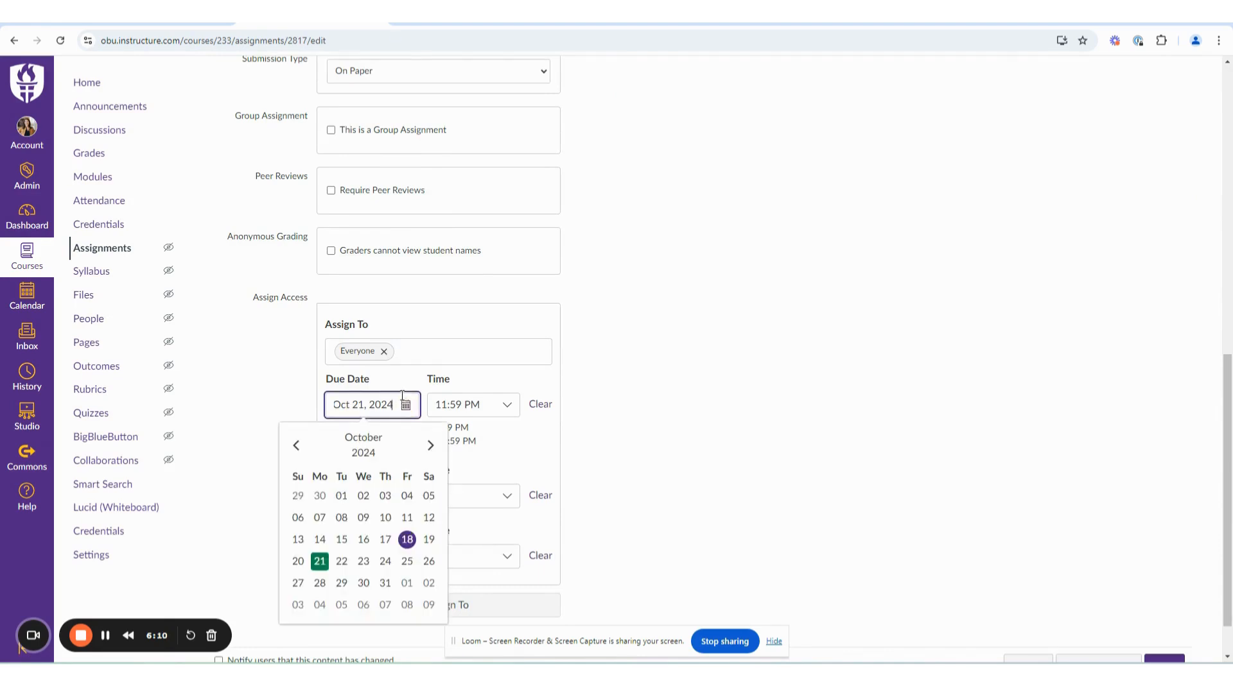
pyautogui.click(322, 583)
pyautogui.scroll(-1, 650, 422)
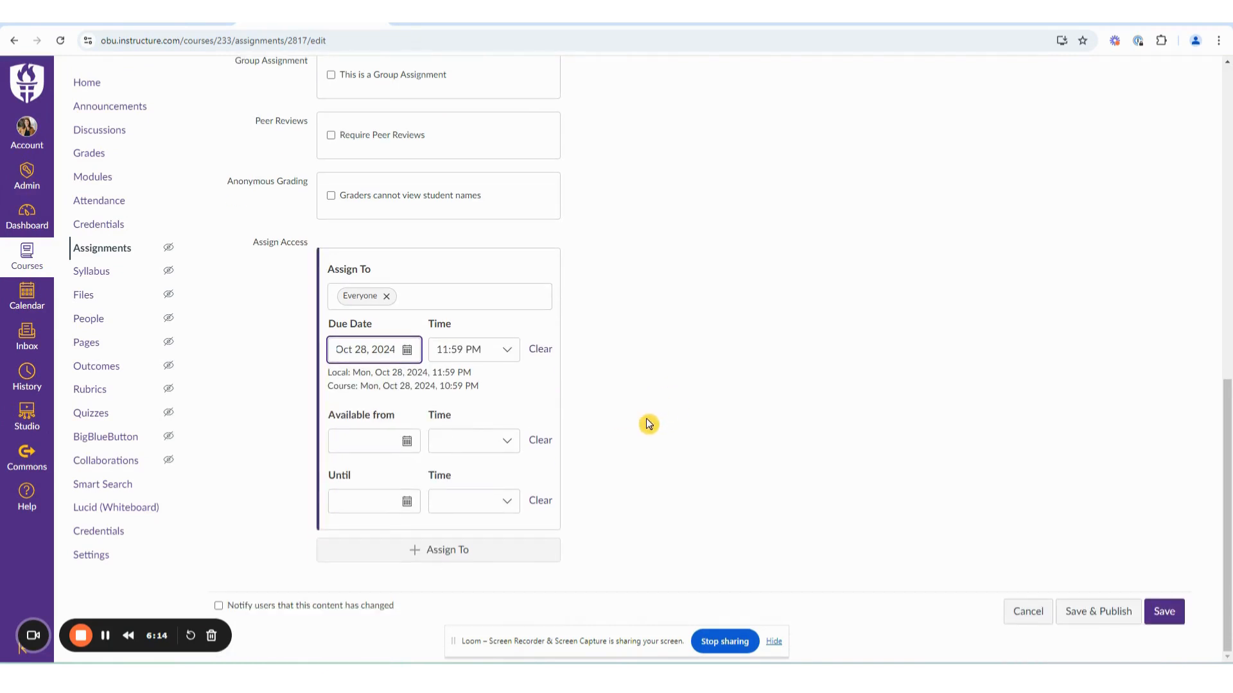
pyautogui.click(1168, 613)
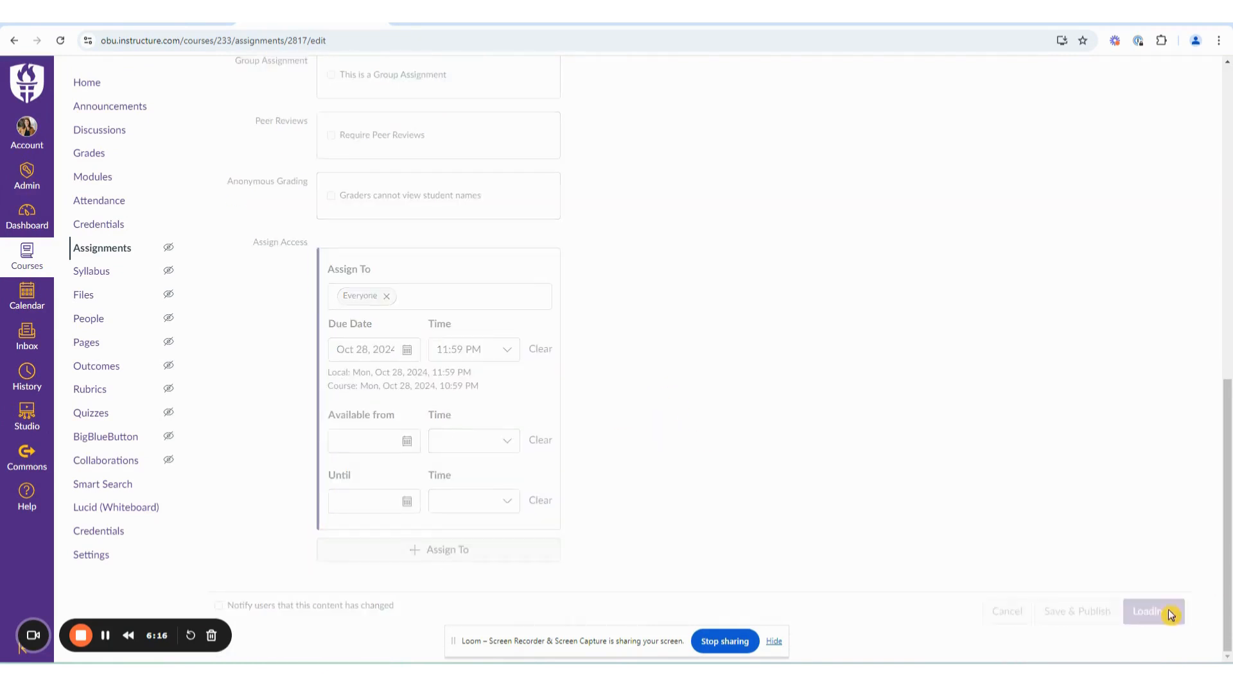
# Move Week 1 Test Review from October 28 to October 21 directly in the calendar.
pyautogui.click(28, 297)
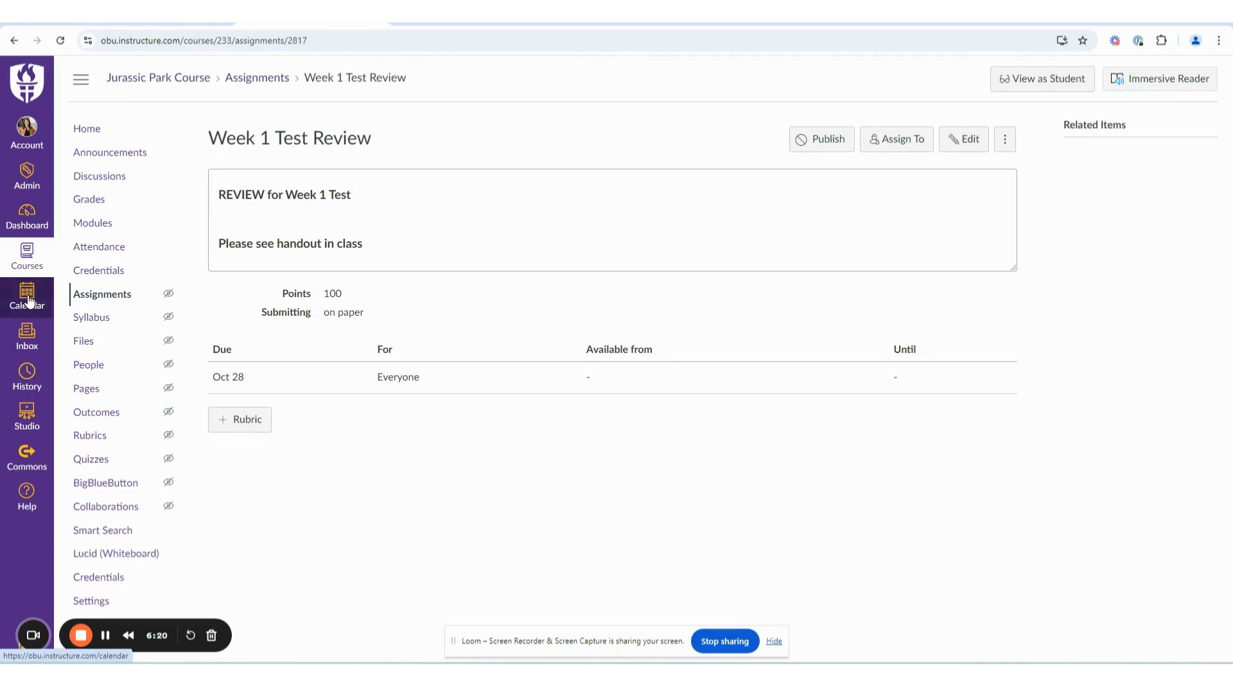
pyautogui.scroll(-3, 281, 517)
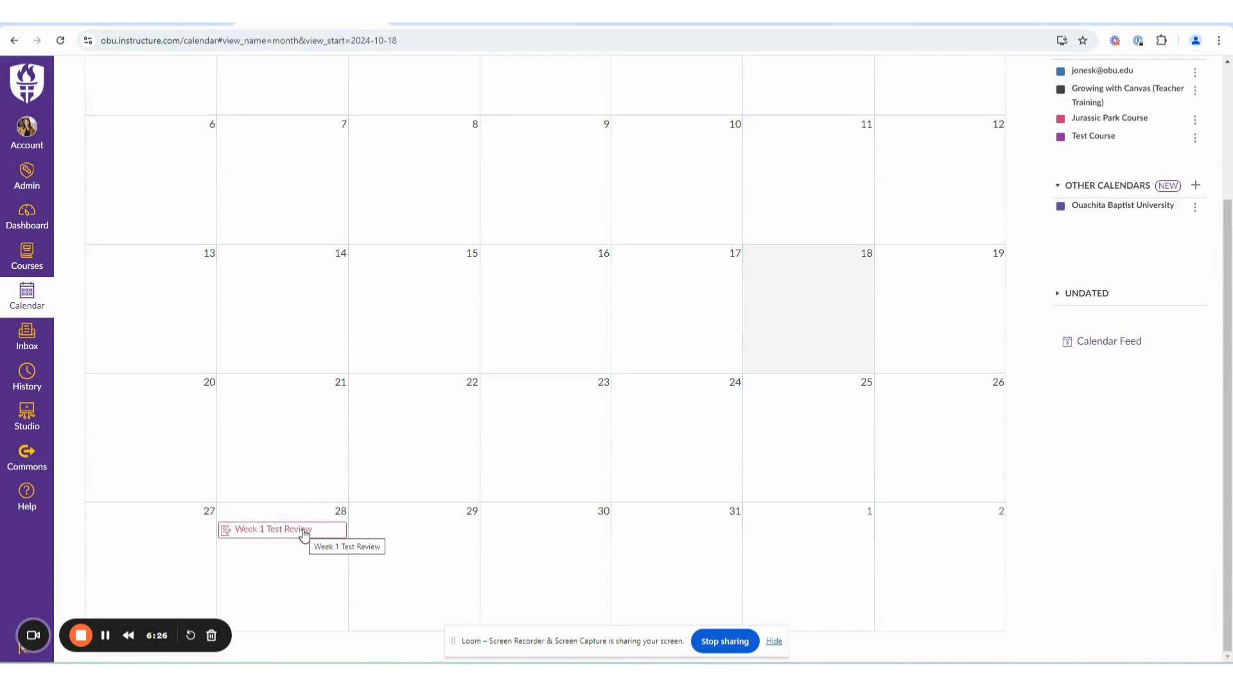
pyautogui.moveTo(263, 532); pyautogui.dragTo(262, 413)
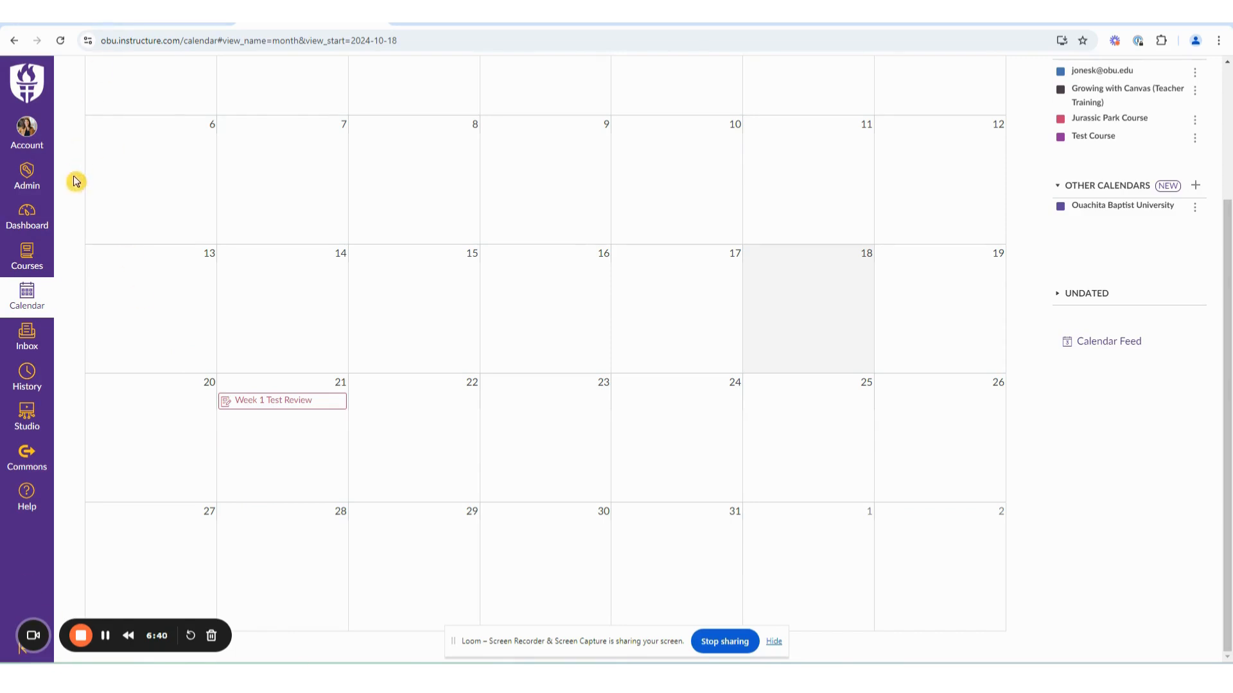
# Open the Jurassic Park Course assignments list to check the due date of Week 1 Test Review.
pyautogui.click(27, 257)
pyautogui.click(153, 245)
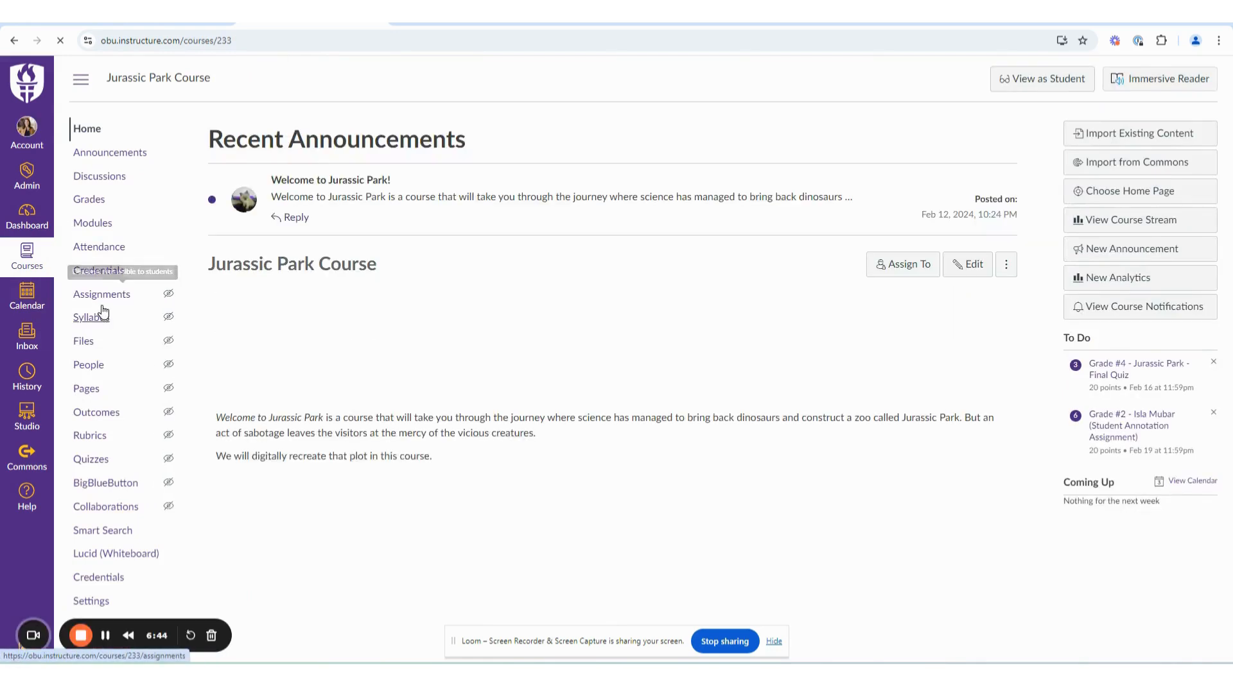
pyautogui.click(119, 294)
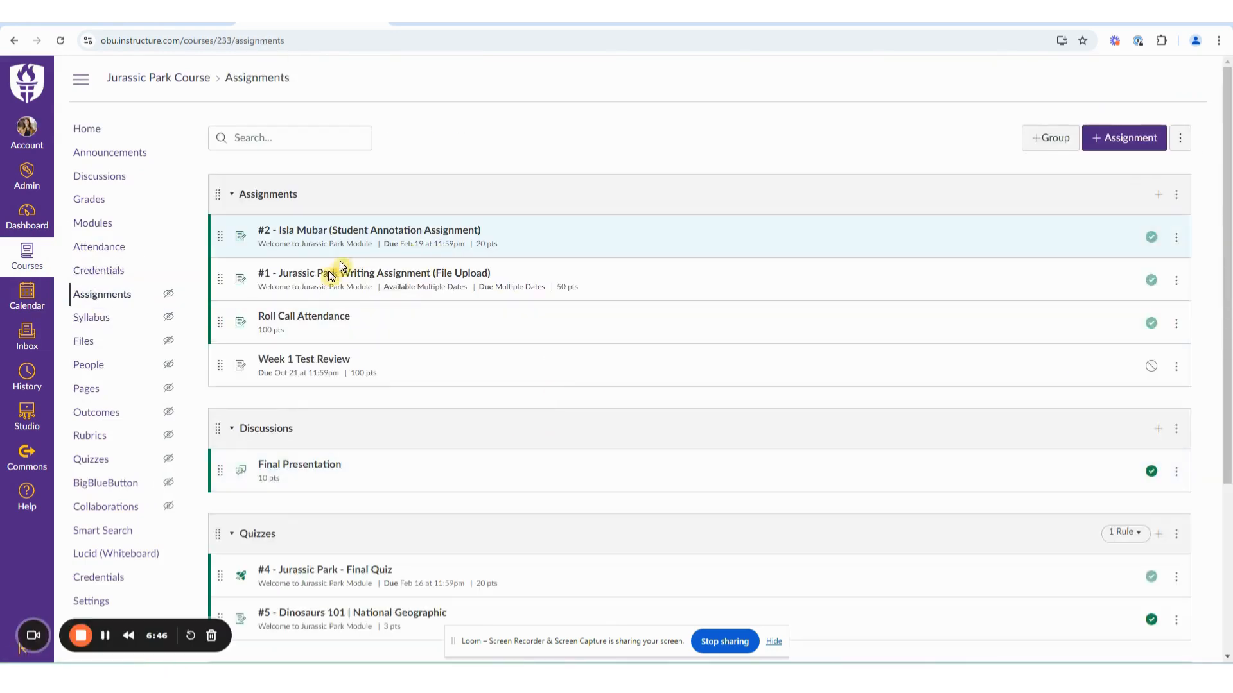